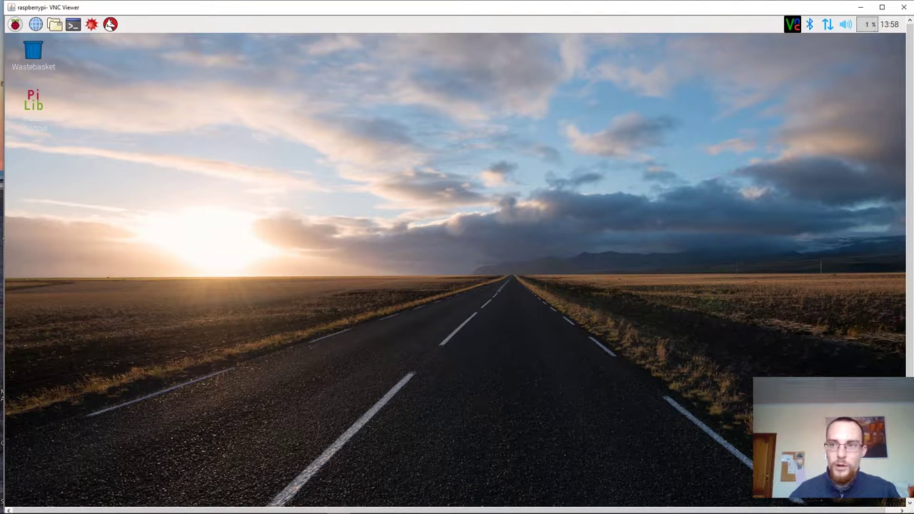
# Step: Maximize the VNC Viewer window and select the Pi-Lib Shortcut icon on the desktop
pyautogui.click(883, 8)
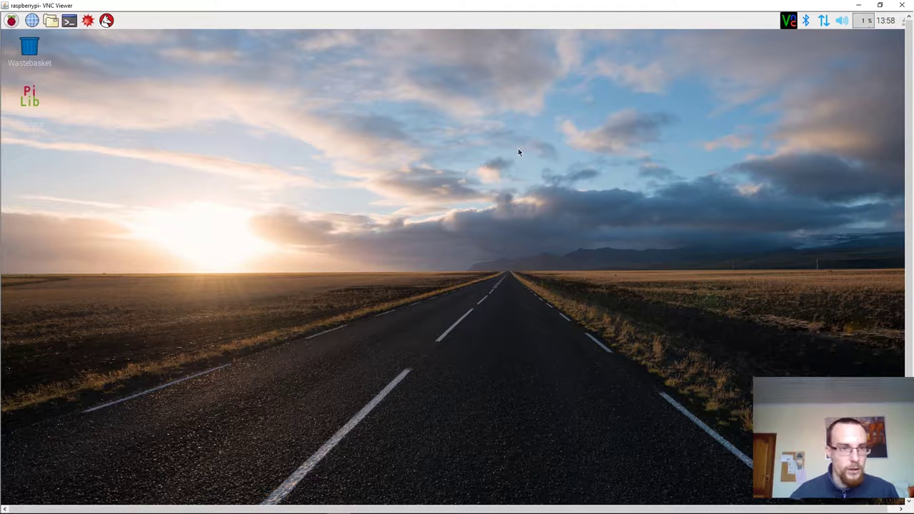
pyautogui.click(36, 112)
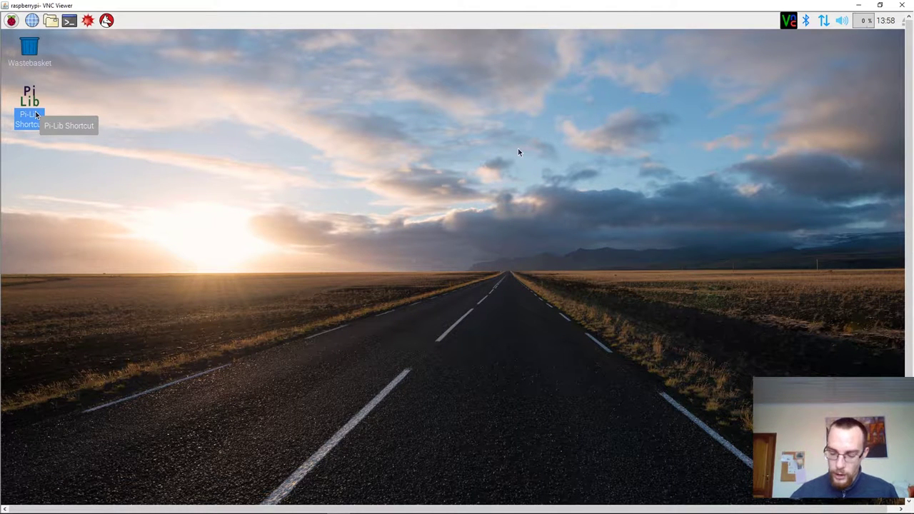
pyautogui.doubleClick(35, 114)
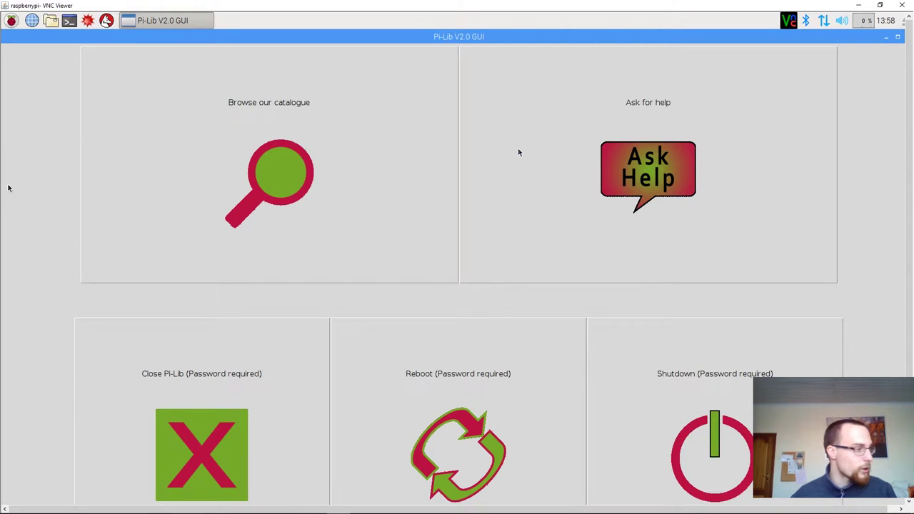
pyautogui.click(157, 385)
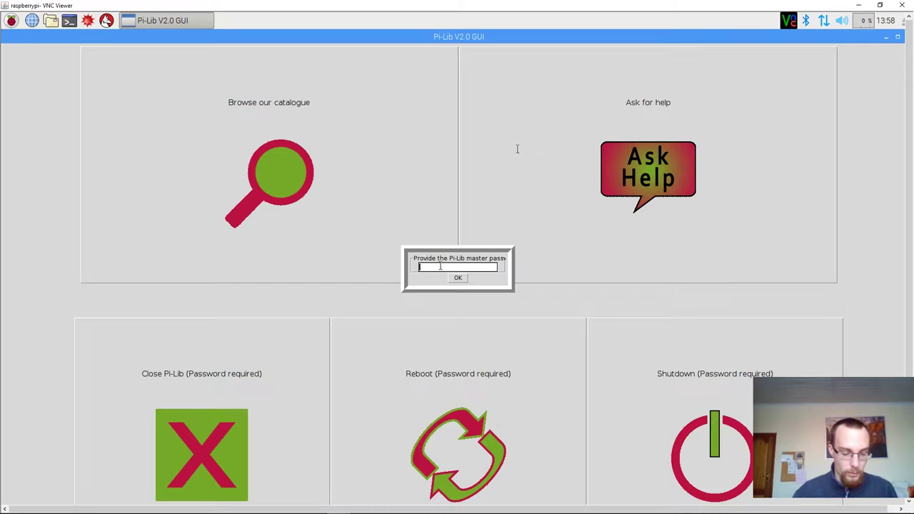
pyautogui.write('test')
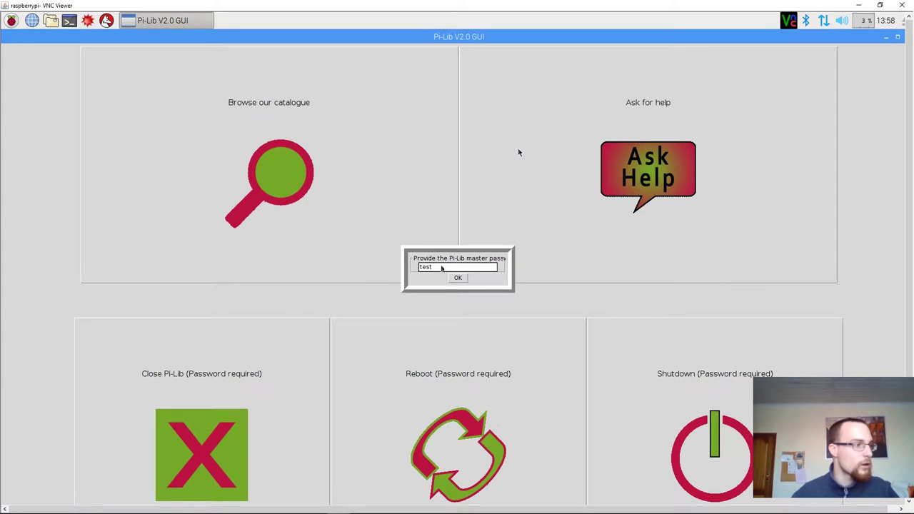
pyautogui.press('Return')
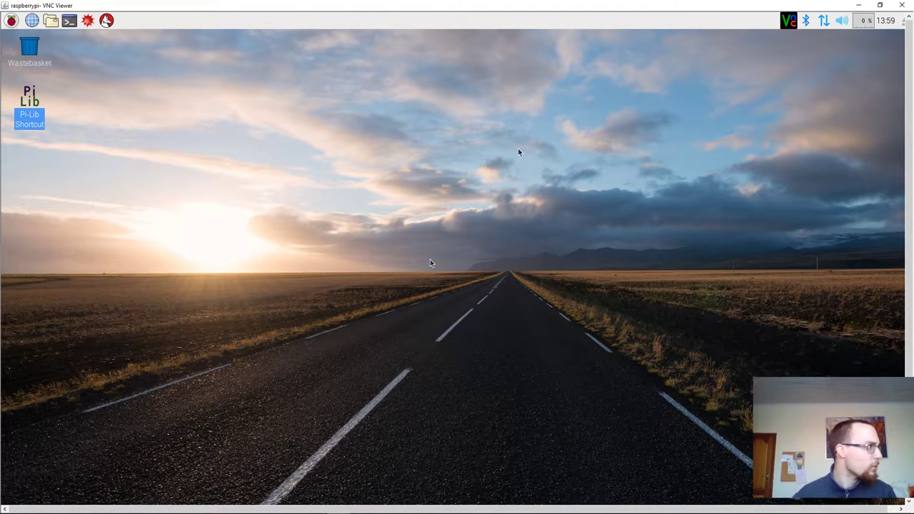
pyautogui.click(51, 21)
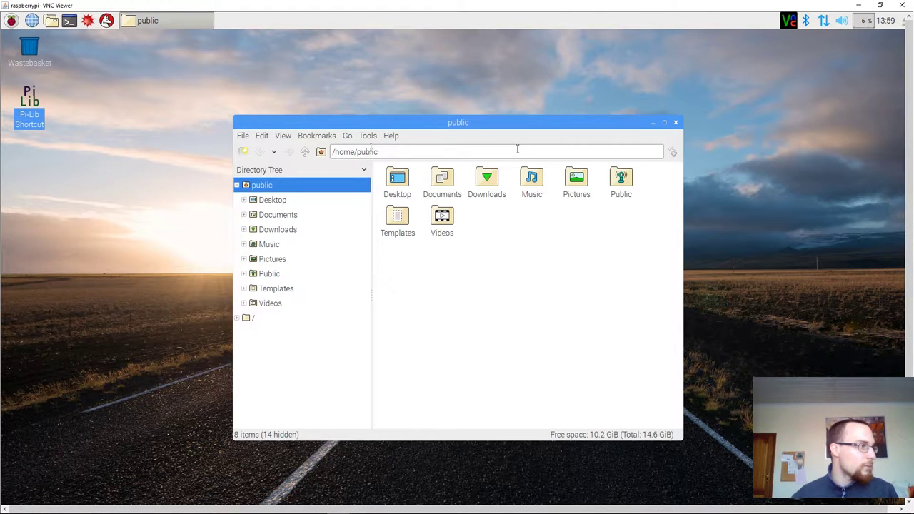
pyautogui.doubleClick(371, 148)
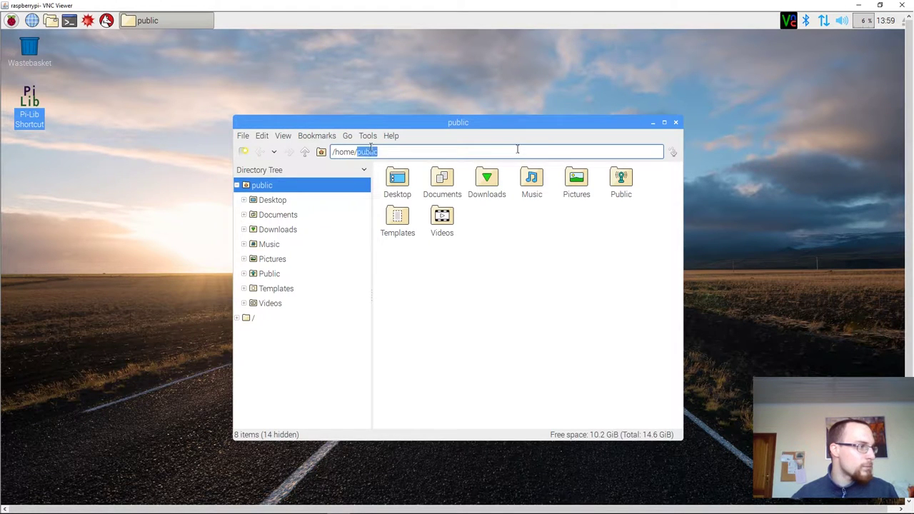
pyautogui.click(305, 151)
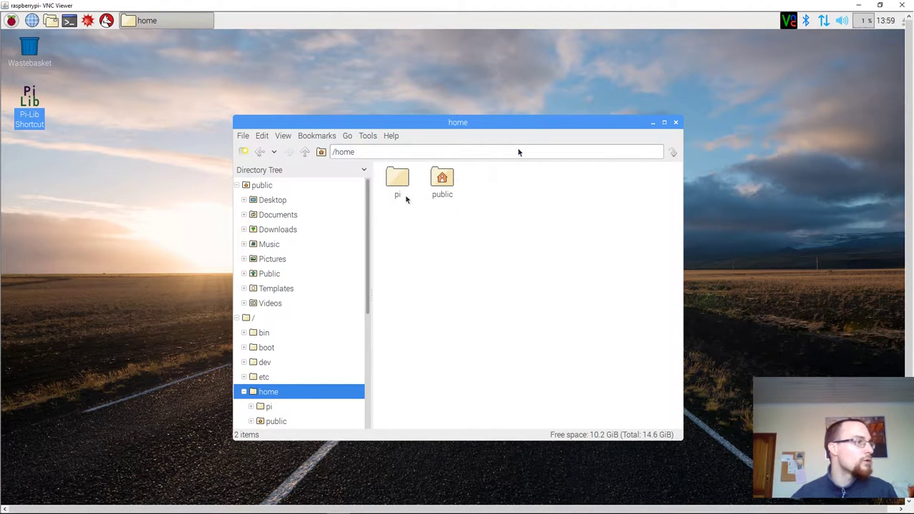
# Step: Replace the home window with a new file manager at /home/pi/Documents/Pi_Lib/Tools, selecting 'autorun generator'
pyautogui.click(675, 122)
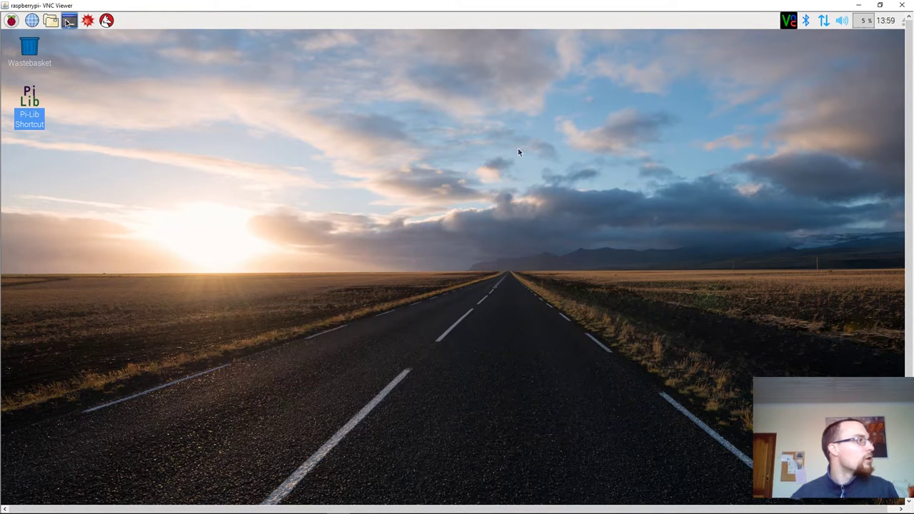
pyautogui.press('super+e')
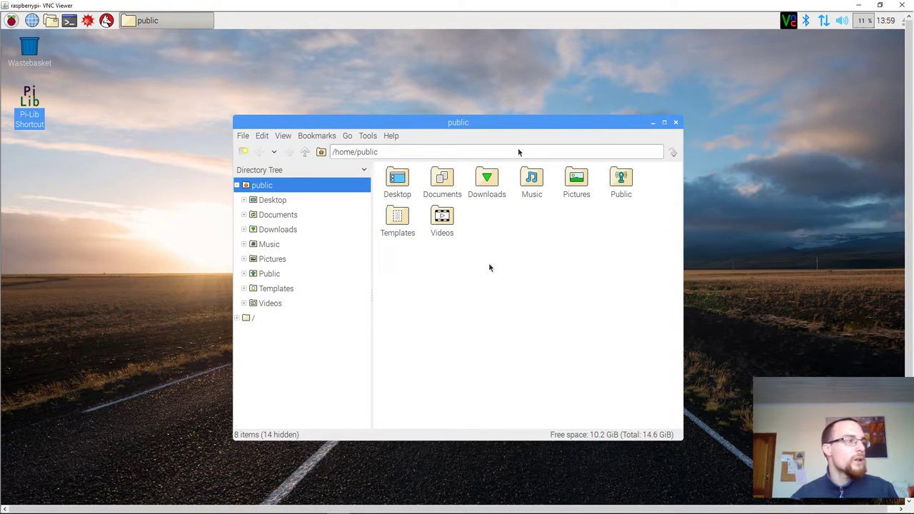
pyautogui.click(306, 153)
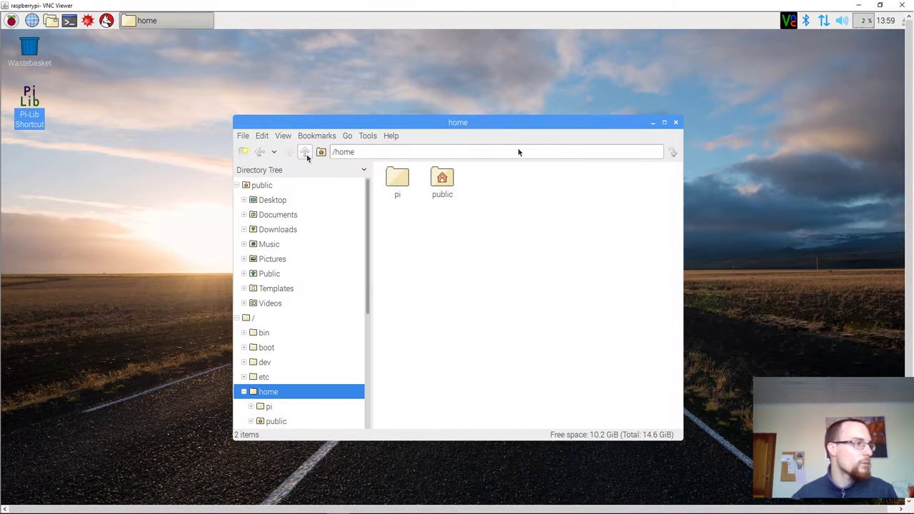
pyautogui.doubleClick(396, 178)
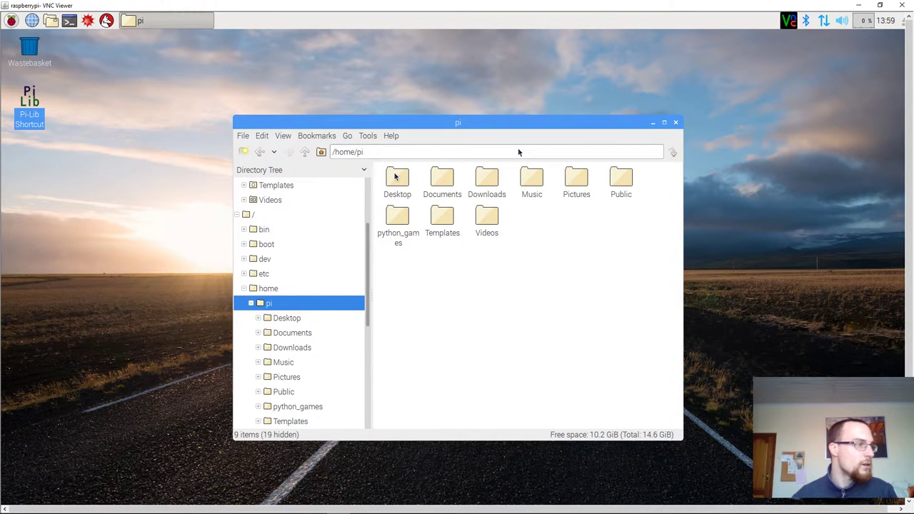
pyautogui.doubleClick(440, 184)
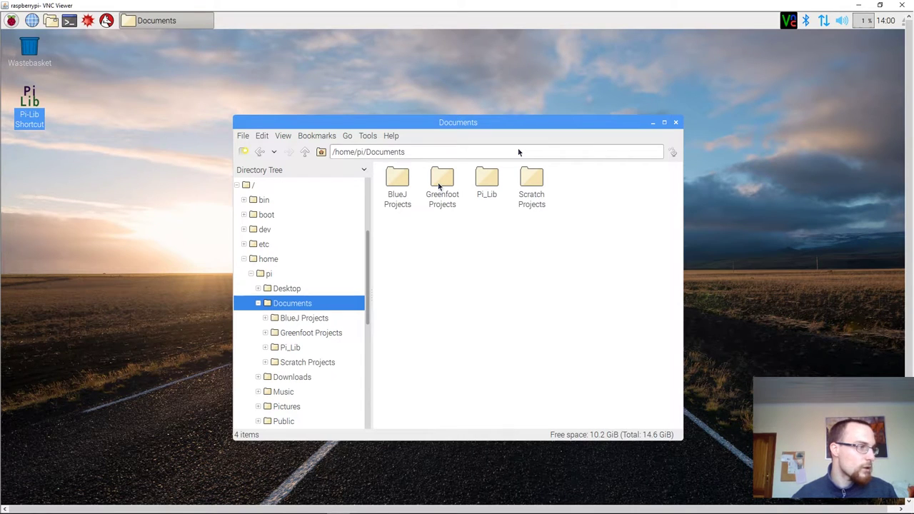
pyautogui.doubleClick(487, 180)
pyautogui.click(487, 180)
pyautogui.doubleClick(487, 180)
pyautogui.click(443, 178)
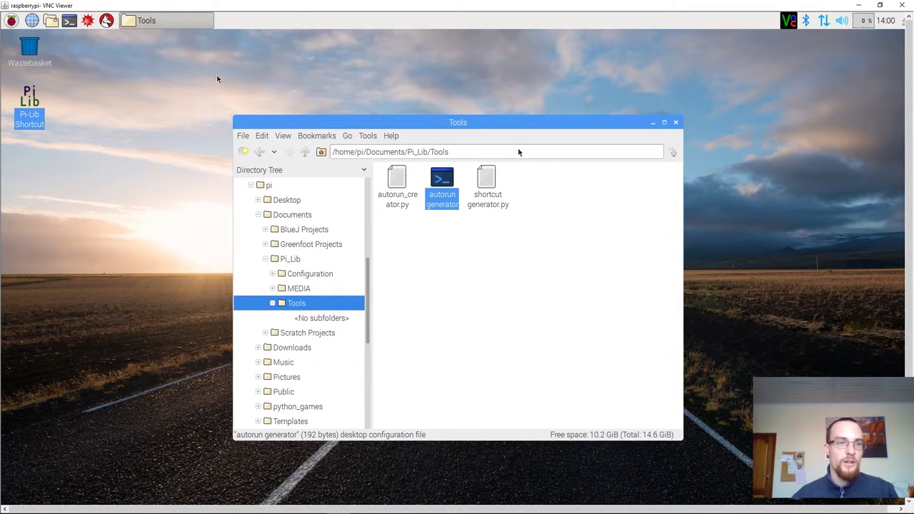
# Step: Open a second file manager window over the Tools window and go to /home/public/.config
pyautogui.click(50, 20)
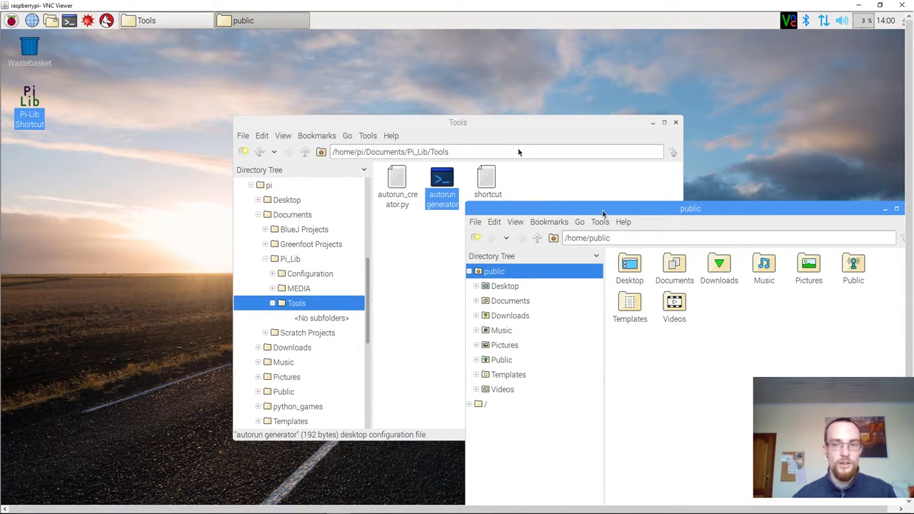
pyautogui.moveTo(602, 213); pyautogui.dragTo(415, 137)
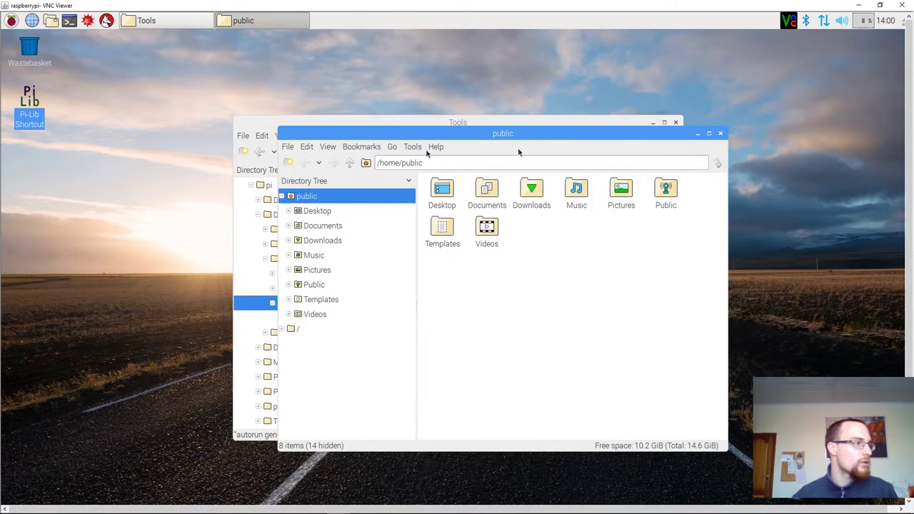
pyautogui.click(434, 162)
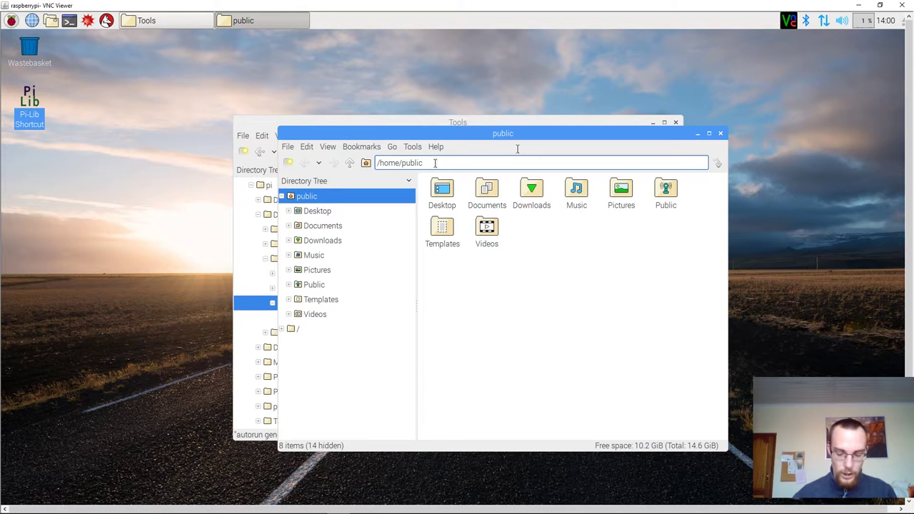
pyautogui.write('/')
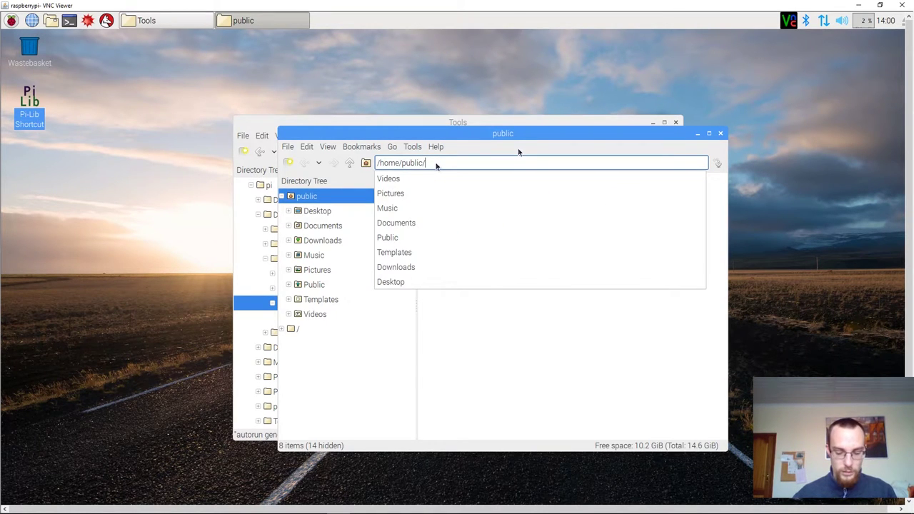
pyautogui.write('.config')
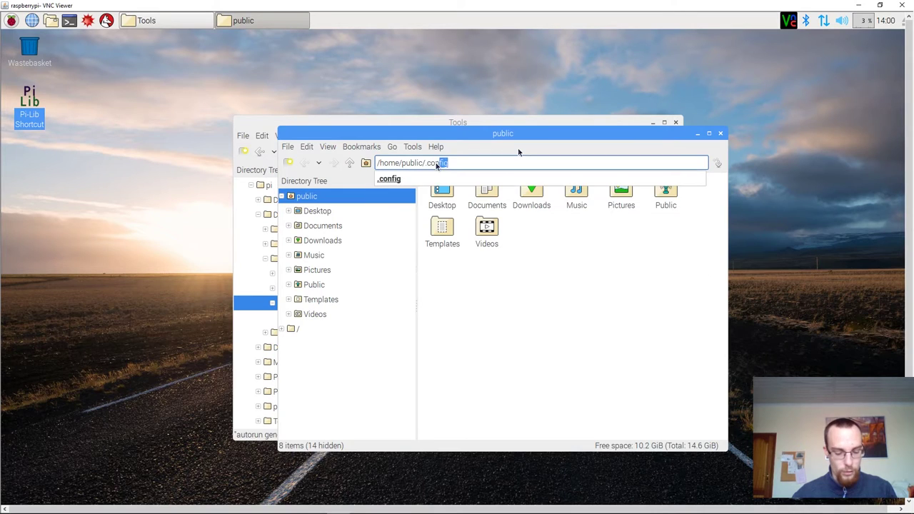
pyautogui.press('Return')
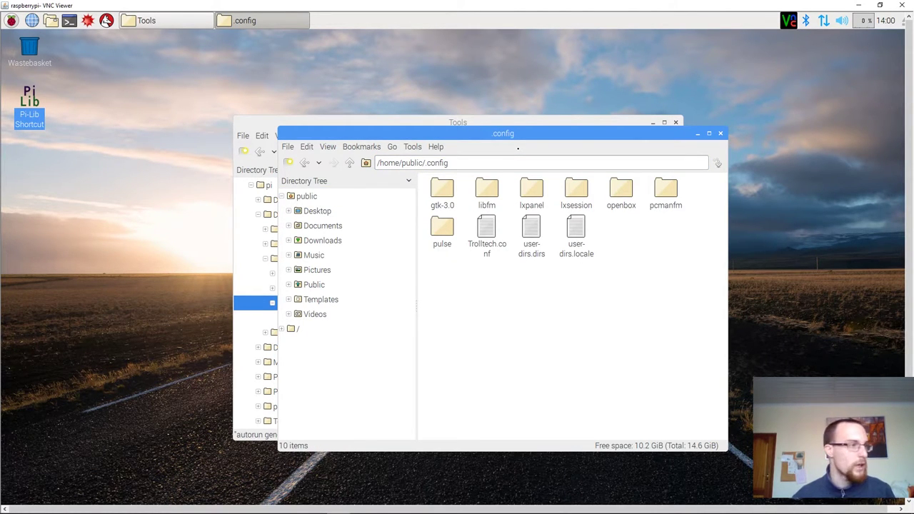
# Step: Open the lxsession then LXDE-pi folders and select the autostart file
pyautogui.click(576, 198)
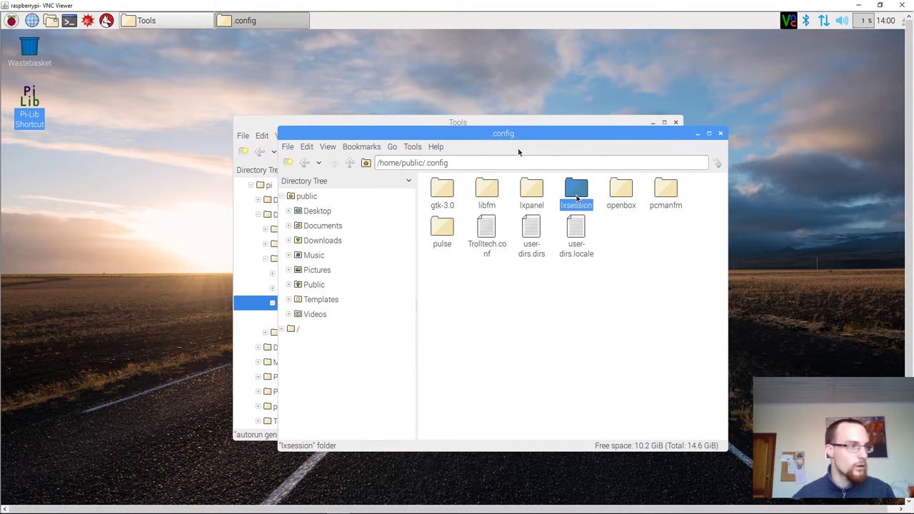
pyautogui.doubleClick(577, 198)
pyautogui.click(448, 195)
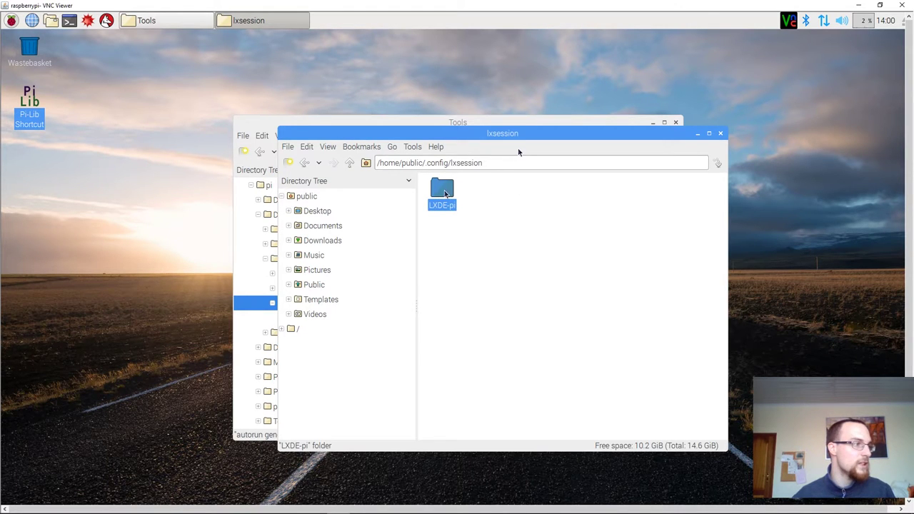
pyautogui.doubleClick(444, 190)
pyautogui.click(444, 193)
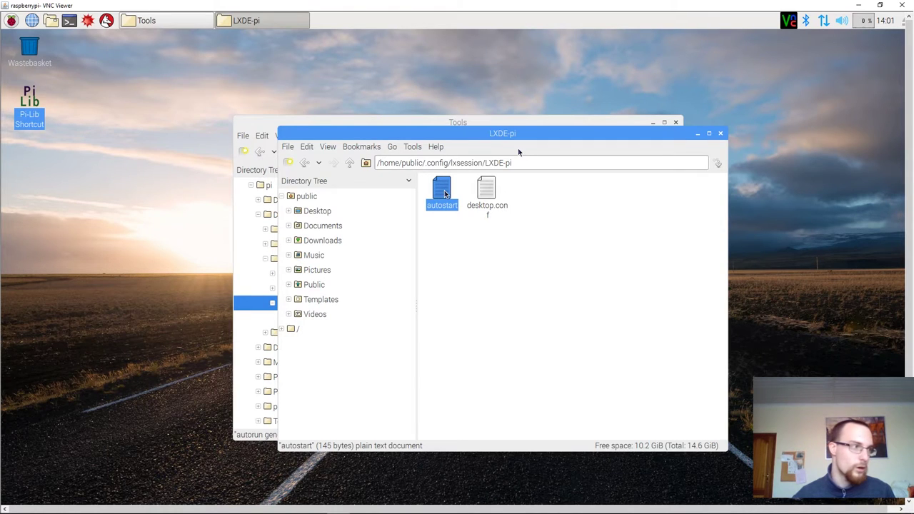
pyautogui.doubleClick(445, 194)
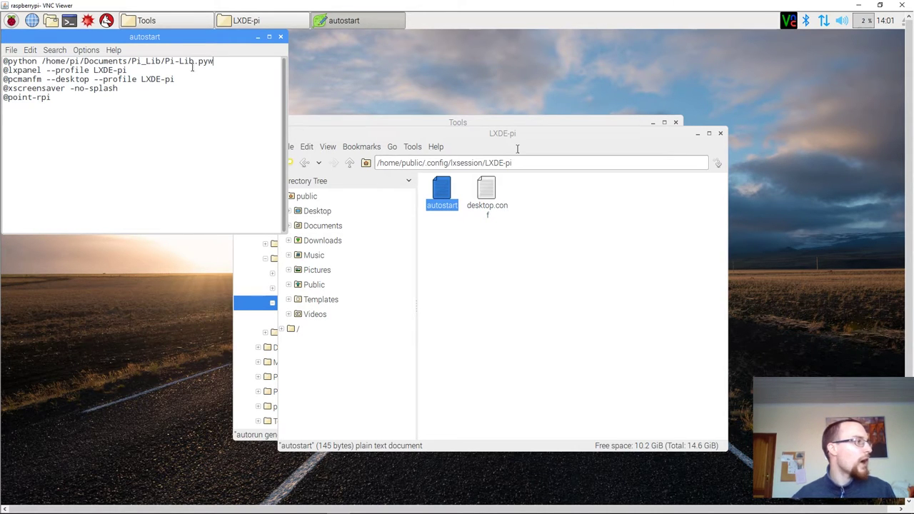
# Step: Close the Leafpad autostart file, the LXDE-pi folder window and the Tools folder window
pyautogui.click(280, 37)
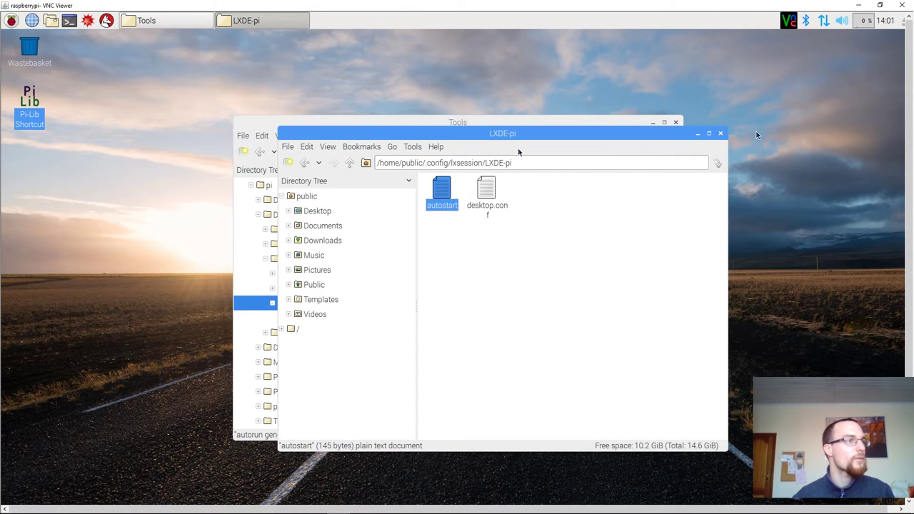
pyautogui.click(721, 134)
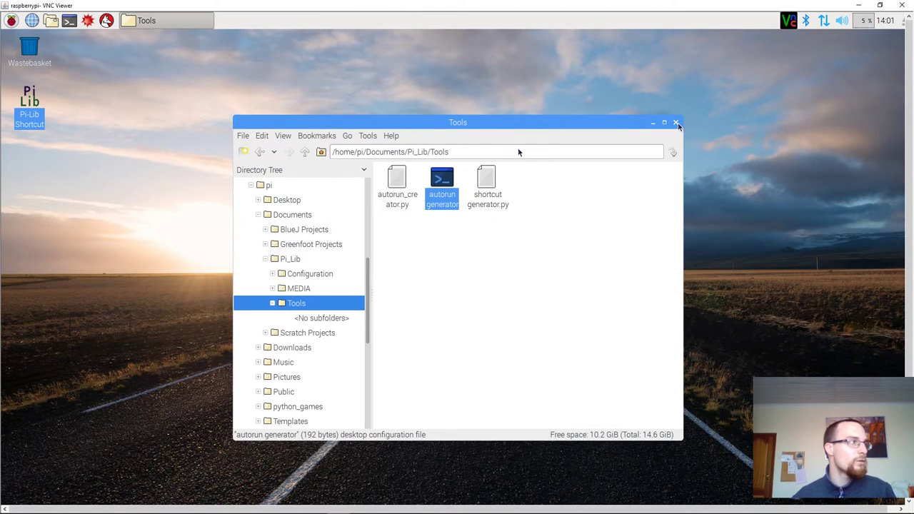
pyautogui.click(675, 123)
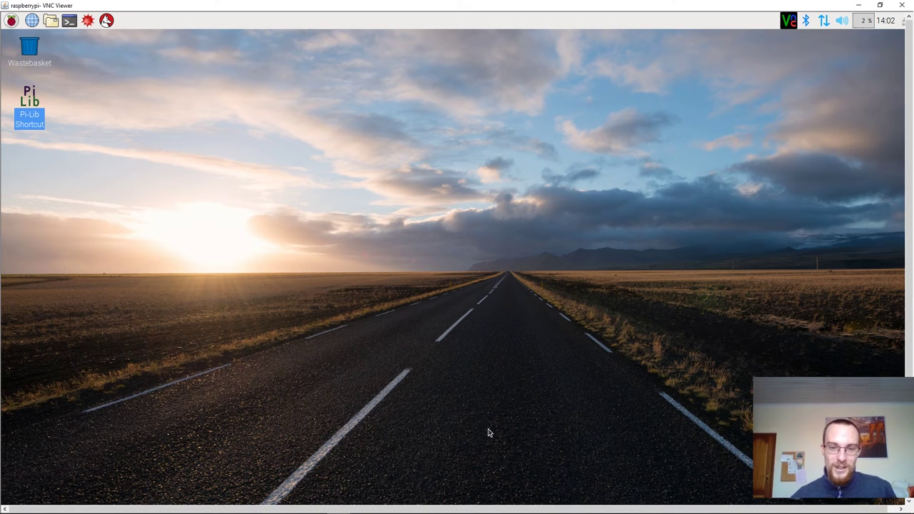
# Step: Bring the OBS Studio window to the front from its Windows taskbar preview
pyautogui.moveTo(500, 510)
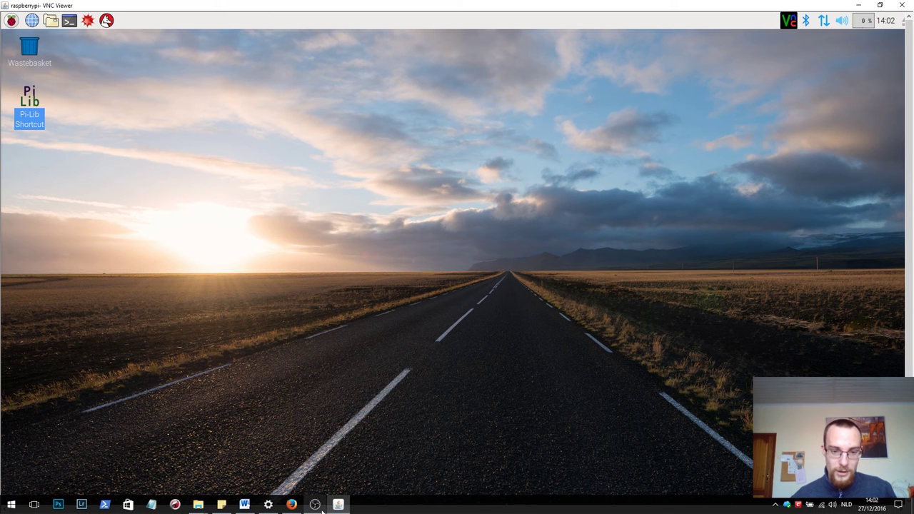
pyautogui.moveTo(322, 511)
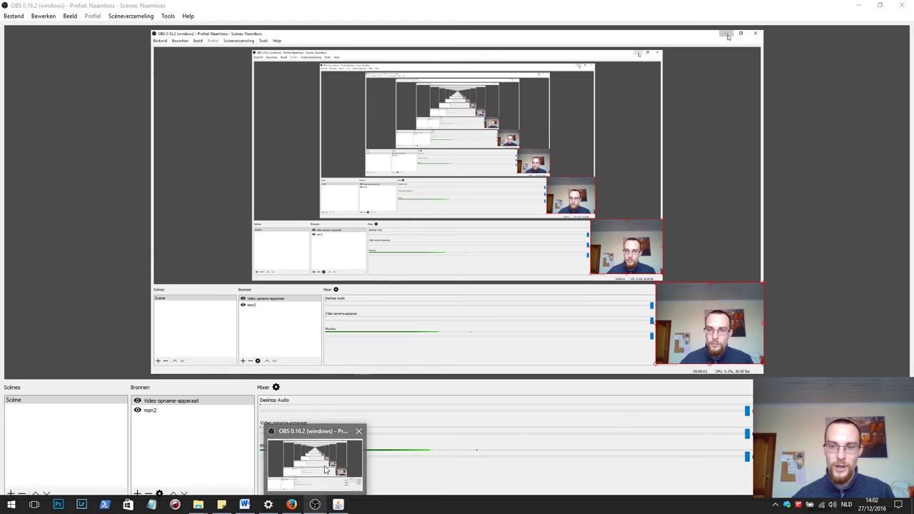
pyautogui.click(325, 470)
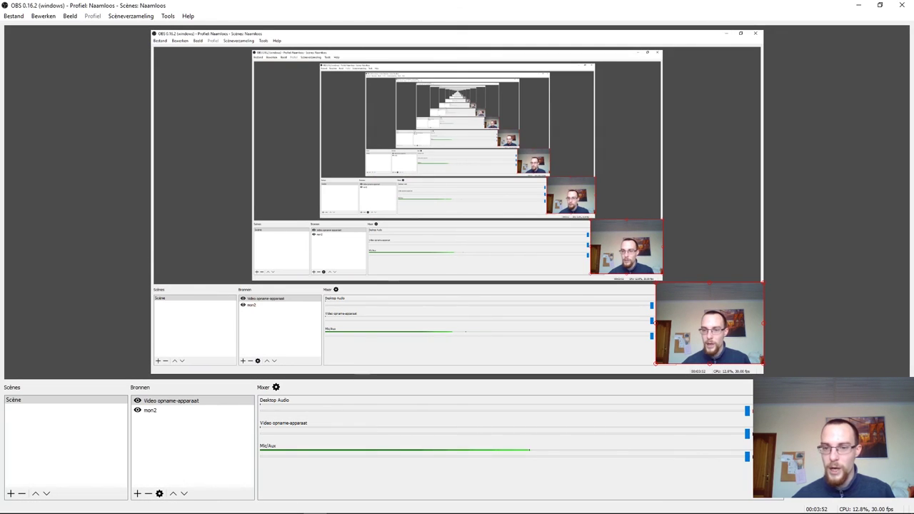